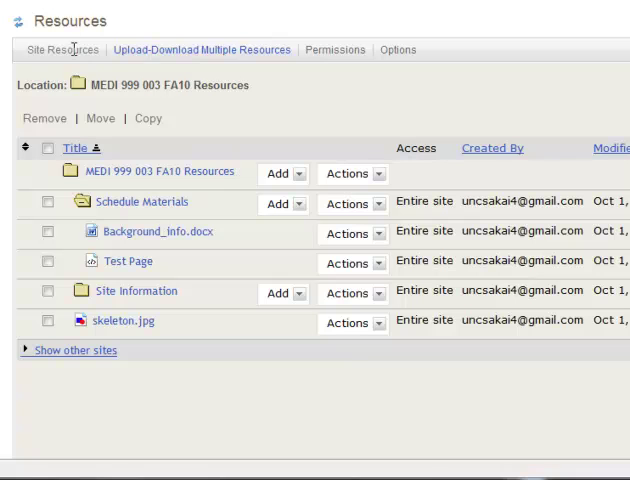
Show the Upload-Download Multiple Resources page with the site's WebDAV URL
left_click(151, 55)
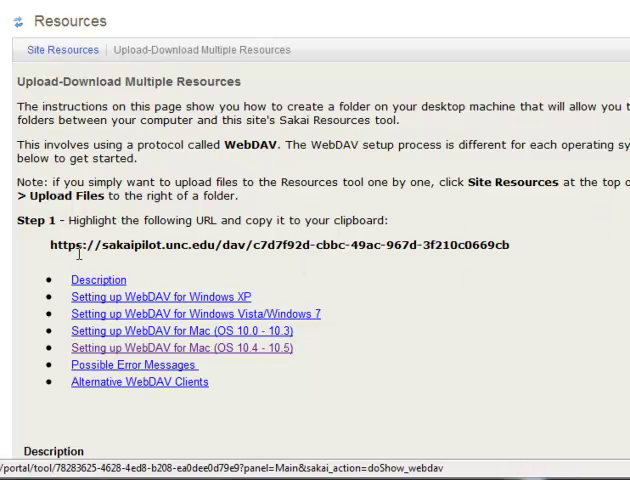
left_click_drag(50, 245, 512, 247)
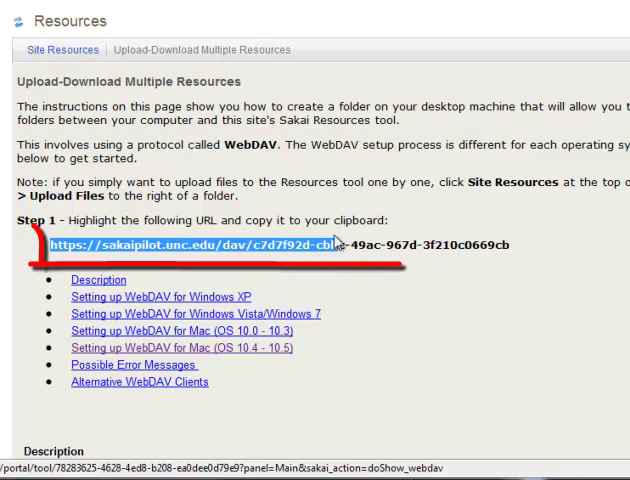
left_click(541, 232)
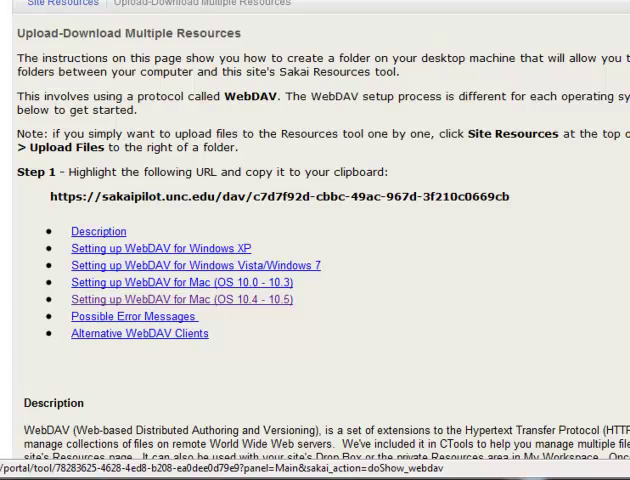
scroll(432, 357, "up", 1)
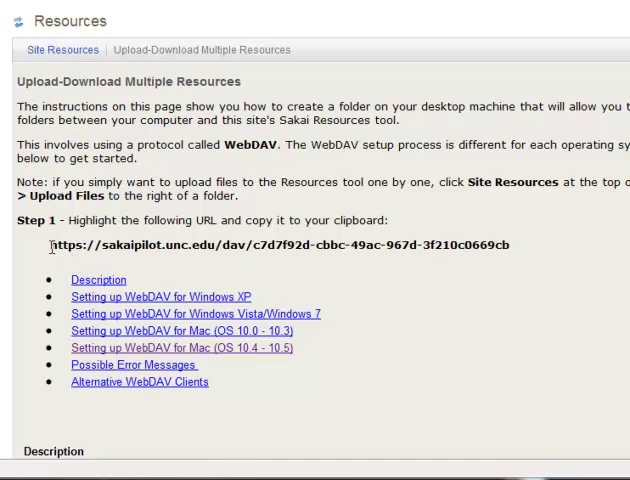
Select the Step 1 WebDAV URL and copy it to the clipboard
left_click_drag(52, 246, 511, 245)
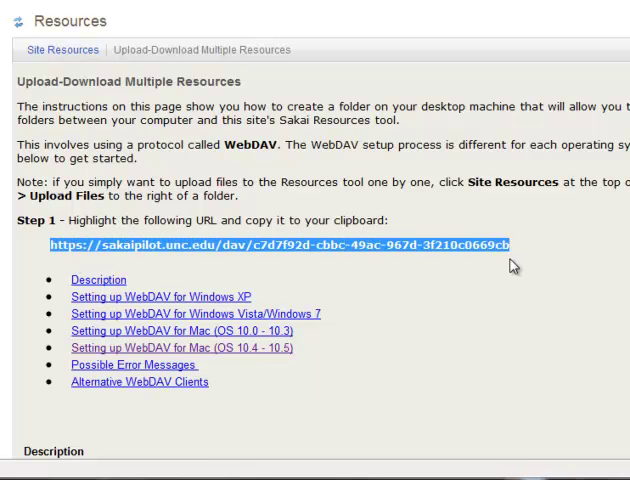
right_click(482, 252)
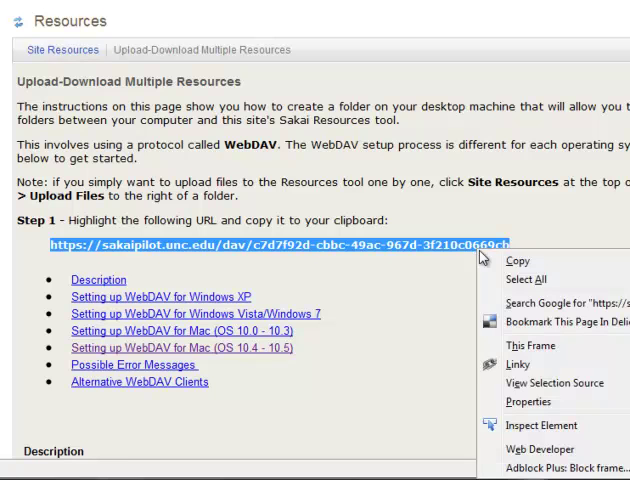
left_click(512, 261)
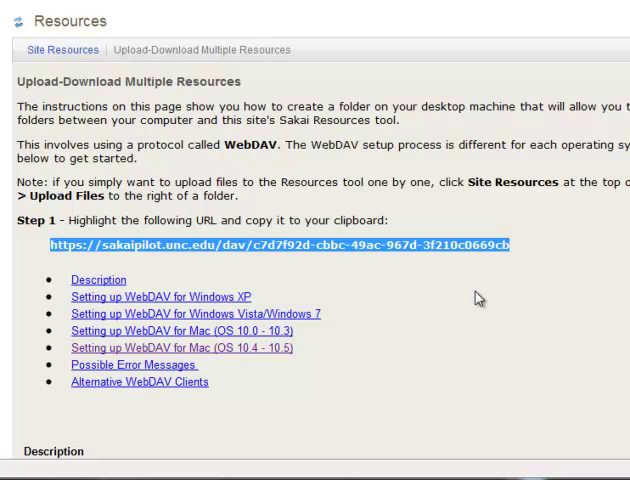
left_click(272, 349)
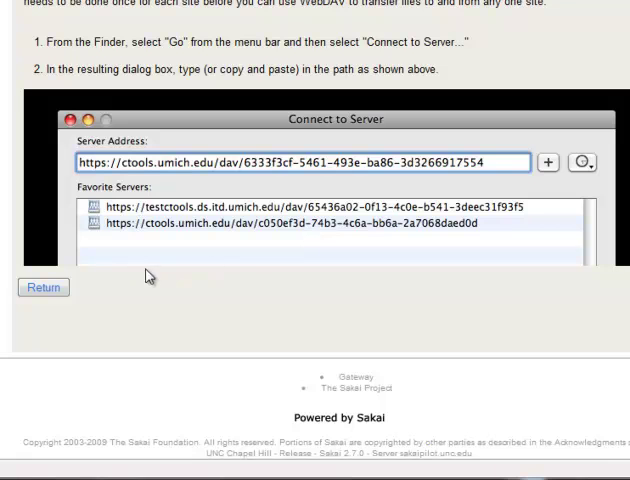
scroll(336, 263, "down", 5)
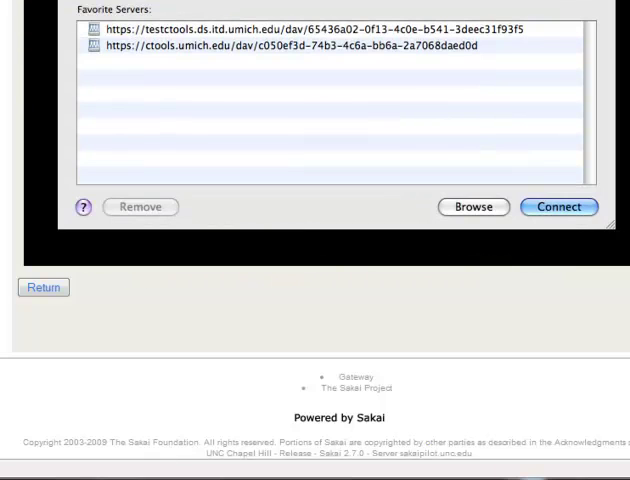
scroll(577, 211, "down", 5)
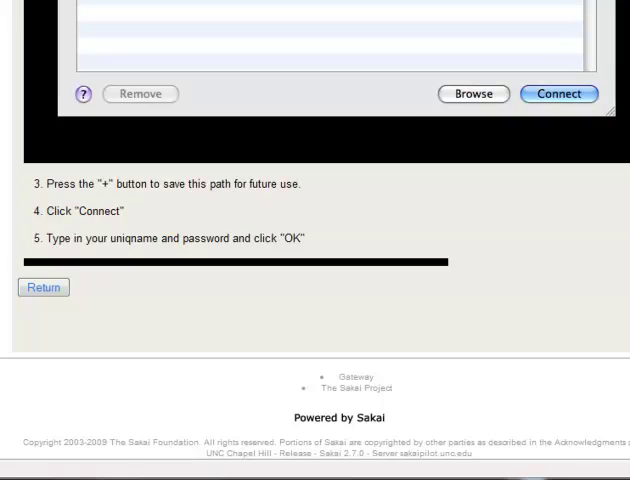
scroll(300, 150, "up", 5)
scroll(300, 150, "up", 5)
scroll(300, 150, "up", 5)
scroll(300, 150, "up", 5)
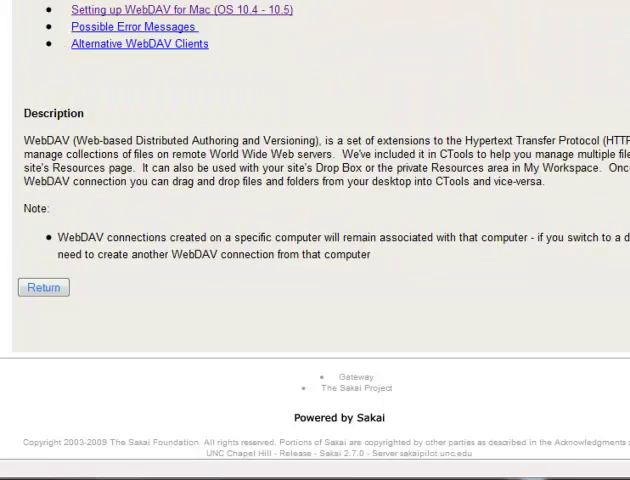
scroll(410, 60, "up", 3)
scroll(410, 60, "up", 2)
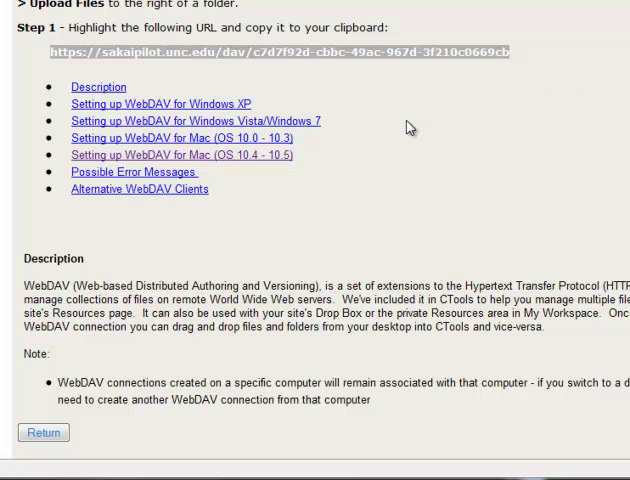
left_click(233, 107)
scroll(300, 150, "up", 2)
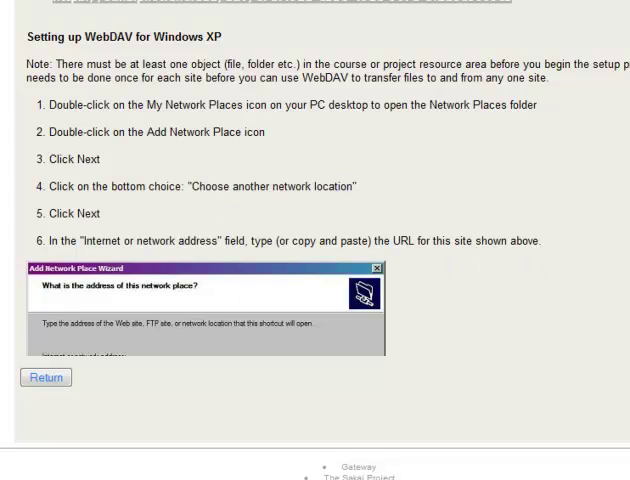
scroll(300, 240, "down", 2)
scroll(300, 240, "down", 2)
scroll(300, 240, "down", 2)
scroll(300, 240, "down", 2)
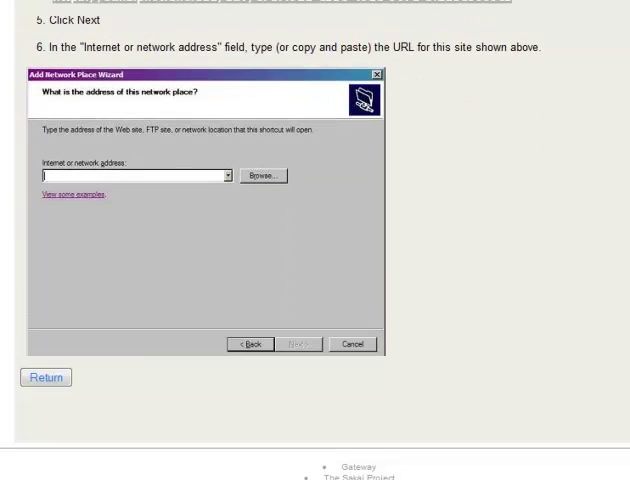
scroll(300, 240, "down", 2)
scroll(300, 240, "down", 1)
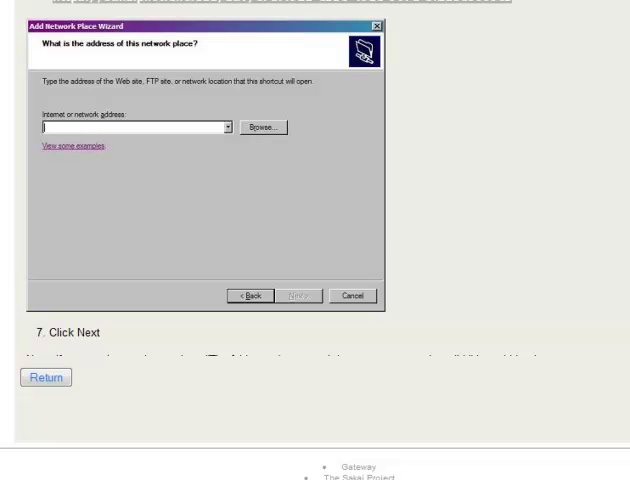
scroll(300, 240, "down", 2)
scroll(300, 240, "down", 3)
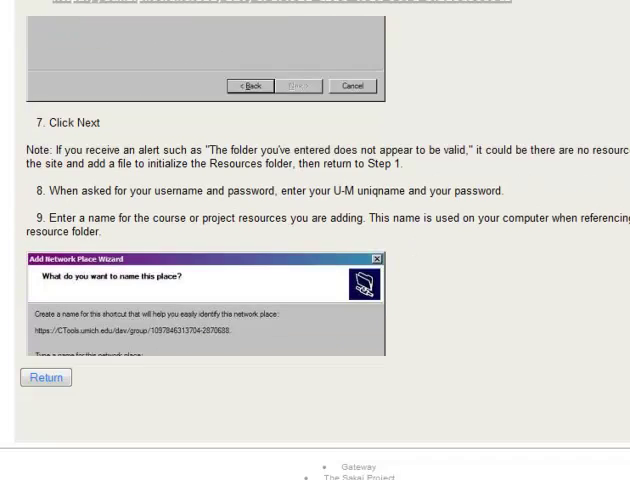
scroll(300, 240, "down", 3)
scroll(300, 240, "down", 3)
scroll(300, 240, "down", 3)
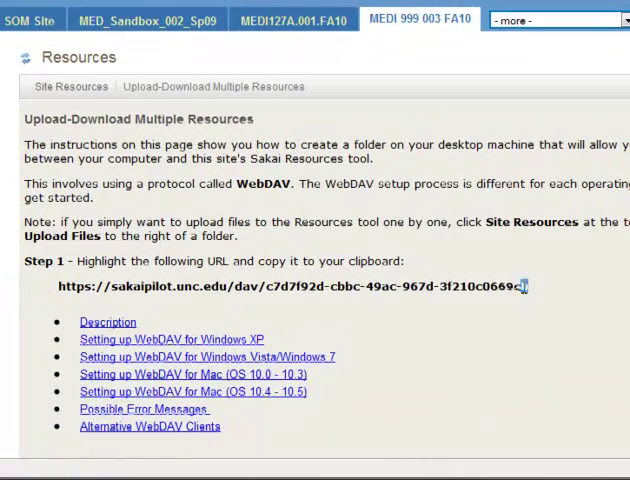
Reselect the WebDAV URL and show the Computer window with drives and network locations
left_click_drag(523, 287, 60, 291)
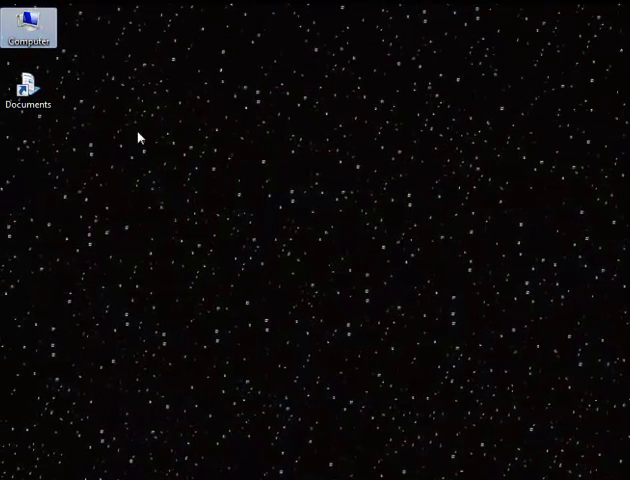
double_click(30, 30)
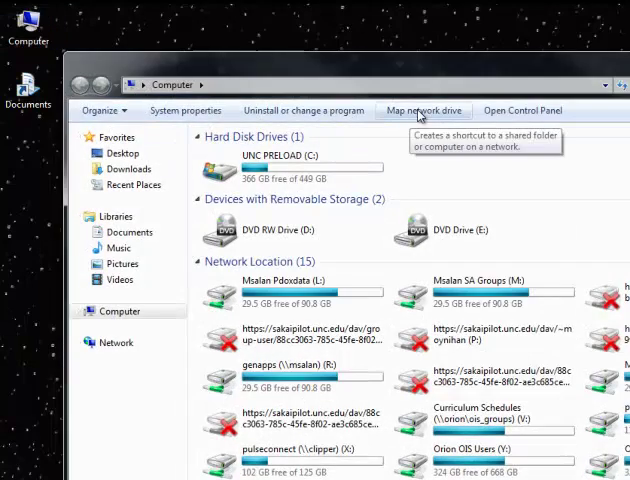
Map the pasted WebDAV URL as network drive K: and sign in to show the Resources folder
left_click(412, 115)
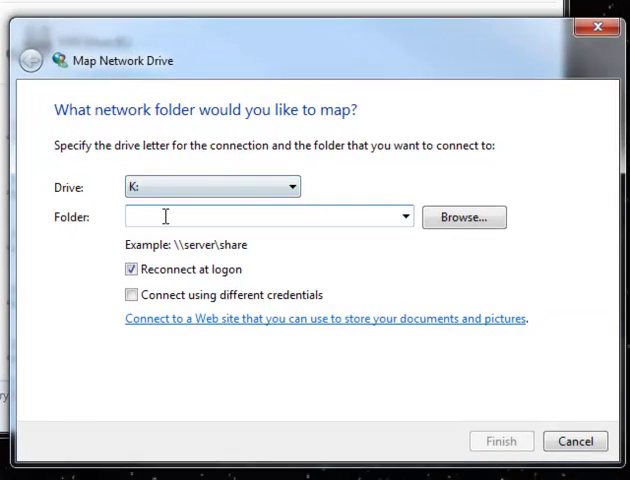
key("ctrl+v")
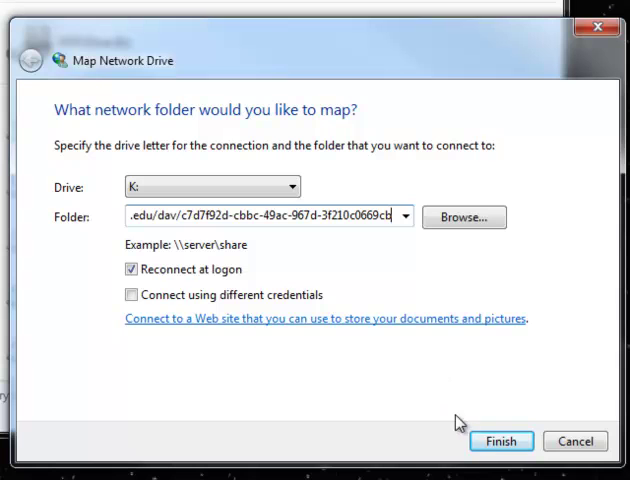
left_click(501, 447)
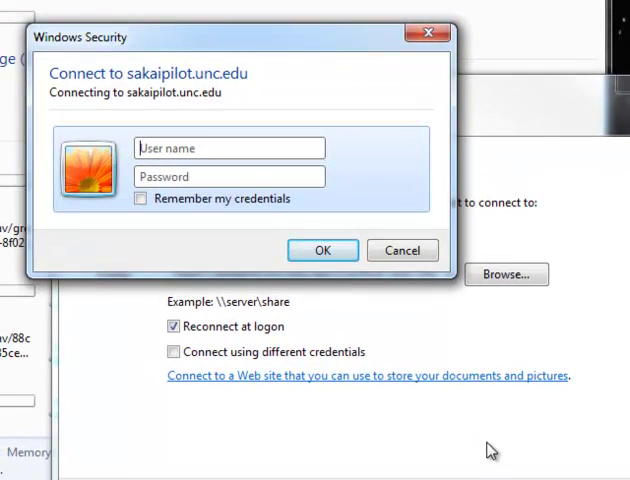
type("mo")
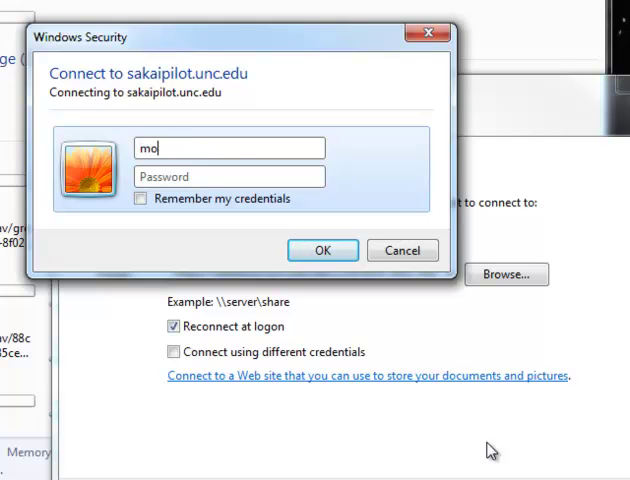
type("ynihan")
key("Tab")
type("••••••")
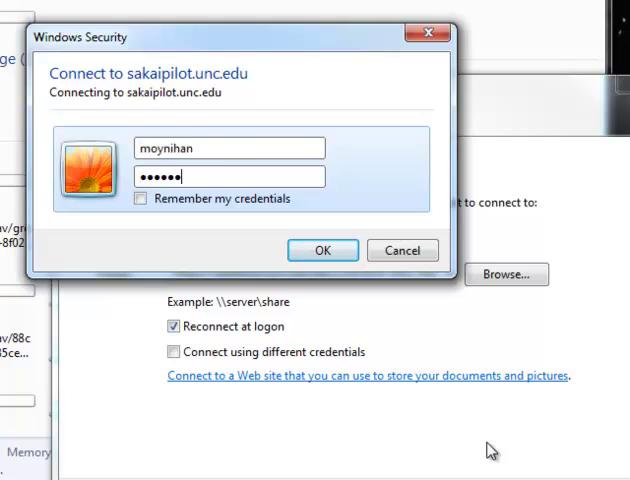
type("••")
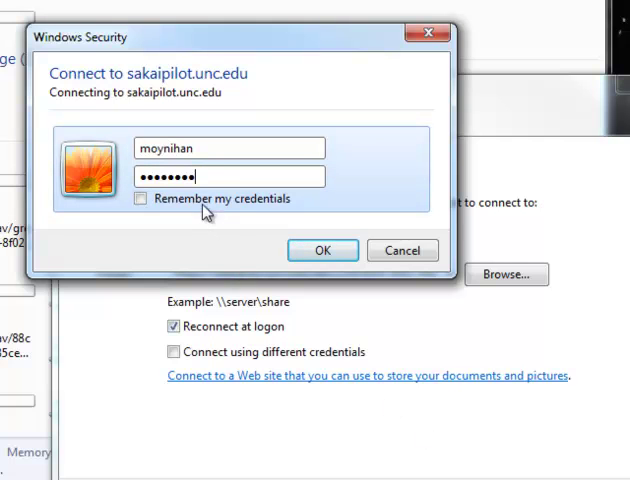
left_click(318, 252)
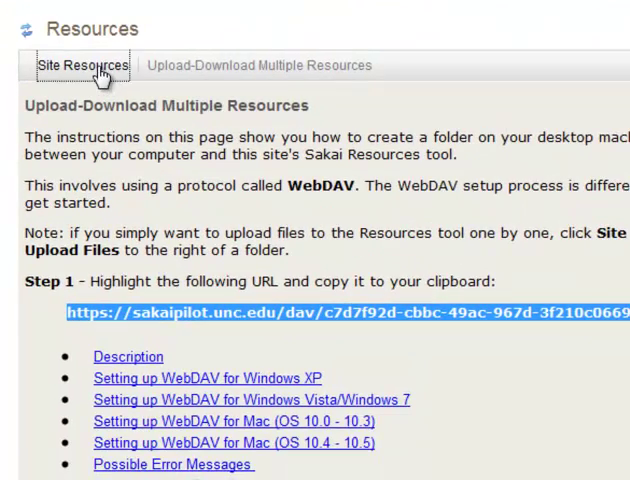
Switch to the Site Resources listing showing the same four items as the mapped folder
left_click(102, 75)
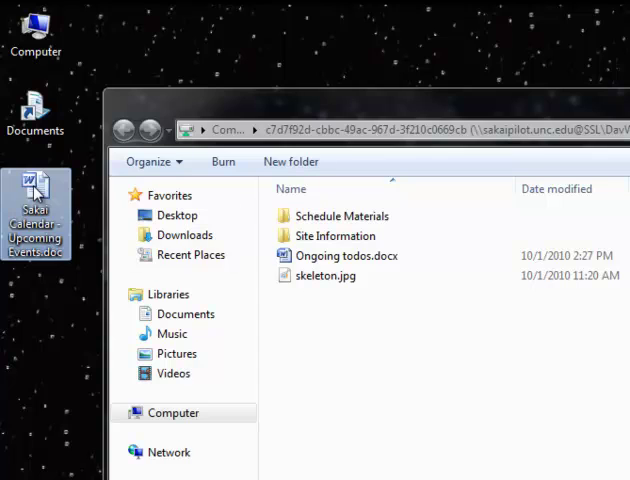
Drag Sakai Calendar - Upcoming Events.doc into the mapped drive, then return to Firefox
left_click_drag(33, 190, 300, 340)
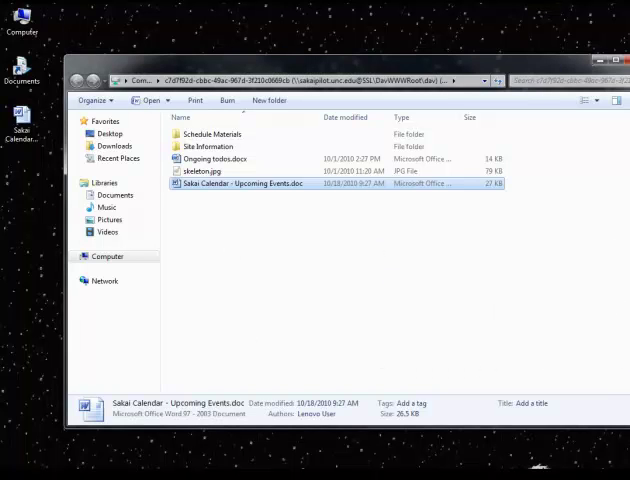
key("alt+Tab")
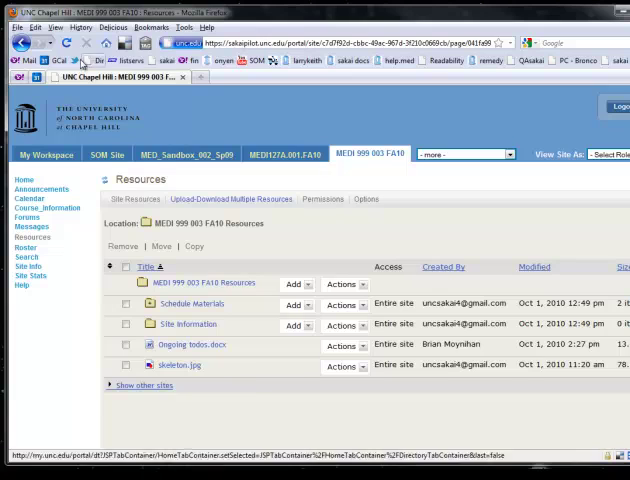
Reload the Resources page so Sakai Calendar - Upcoming Events.doc is listed
left_click(70, 44)
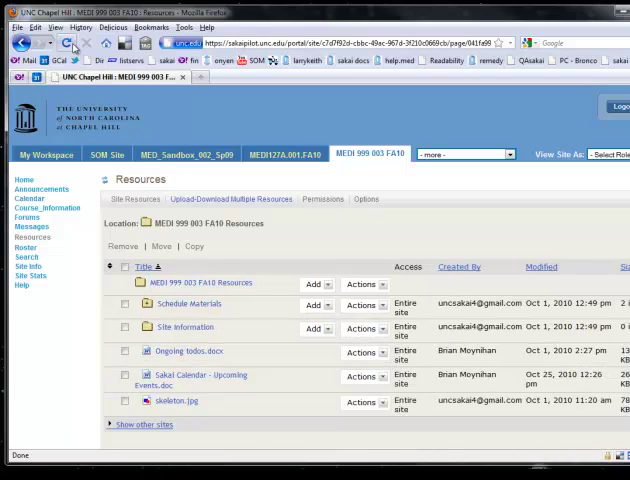